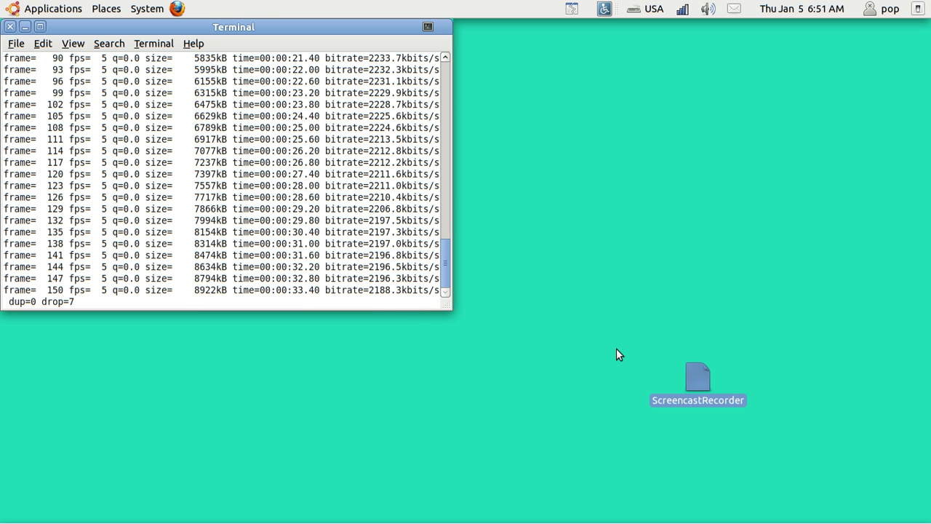
- Display the contents of the ScreencastRecorder script from the desktop to read its ffmpeg command, and close it
{"action": "double_click", "coordinate": [702, 376]}
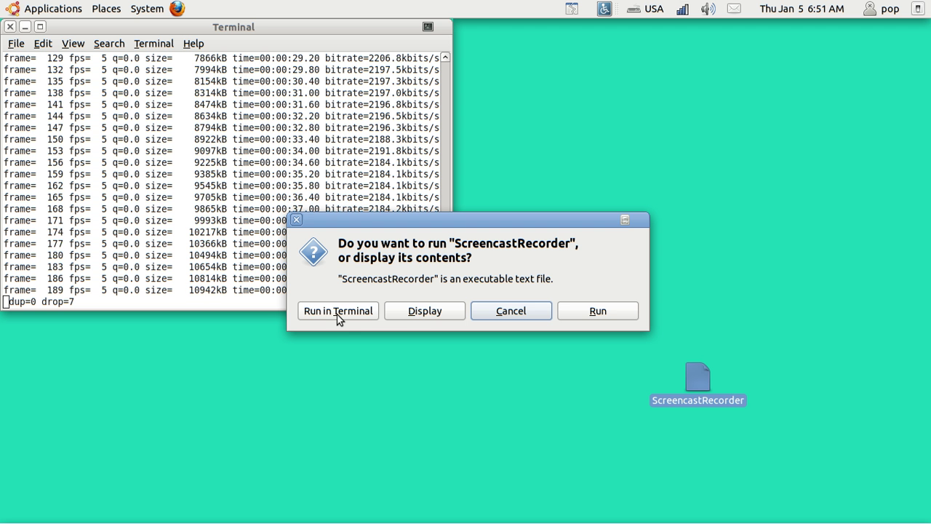
{"action": "left_click", "coordinate": [431, 309]}
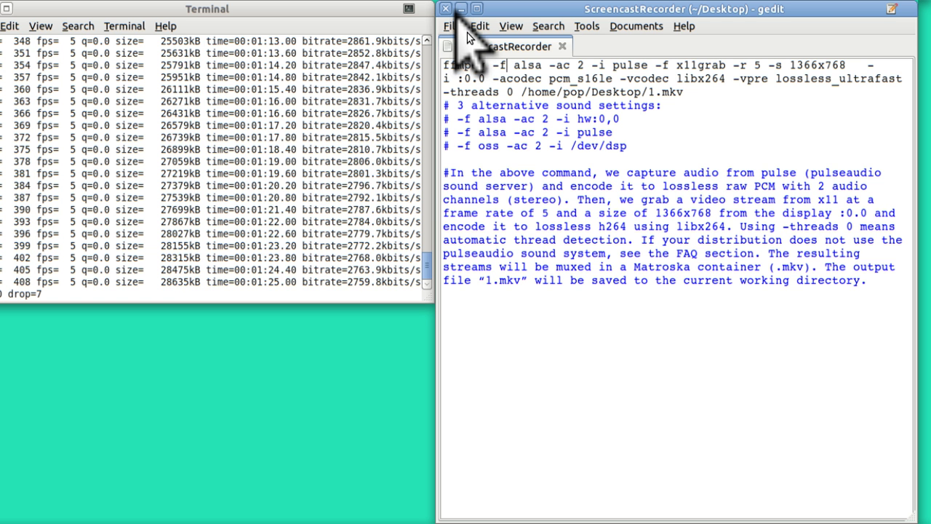
{"action": "left_click", "coordinate": [447, 10]}
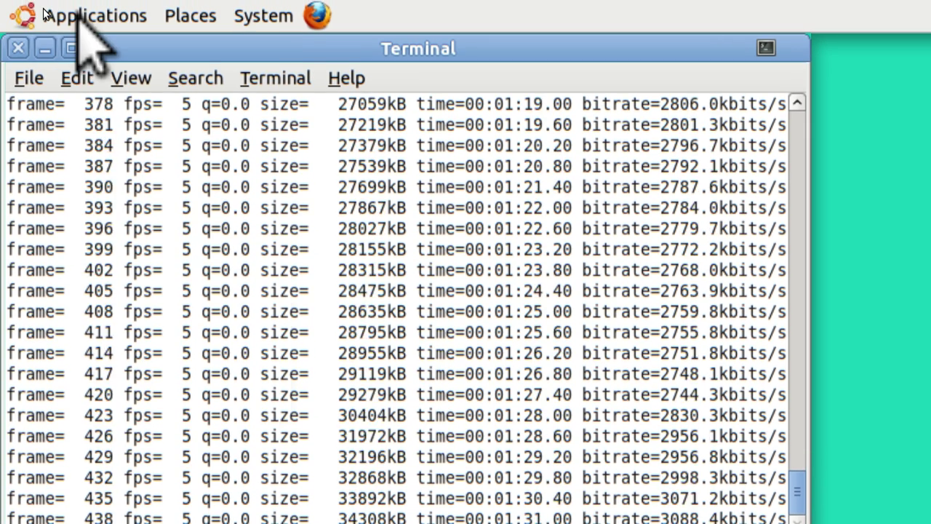
- Launch Screencastor from the Sound & Video applications
{"action": "left_click", "coordinate": [45, 14]}
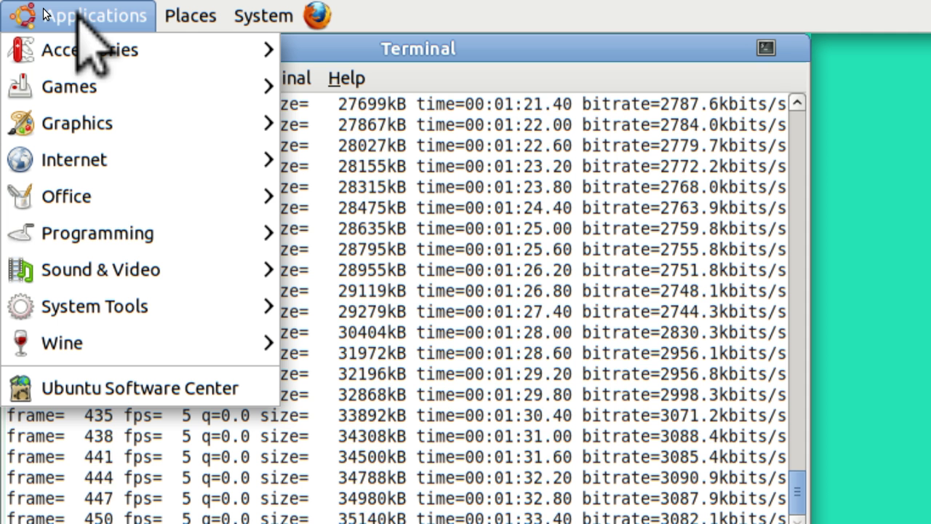
{"action": "mouse_move", "coordinate": [122, 265]}
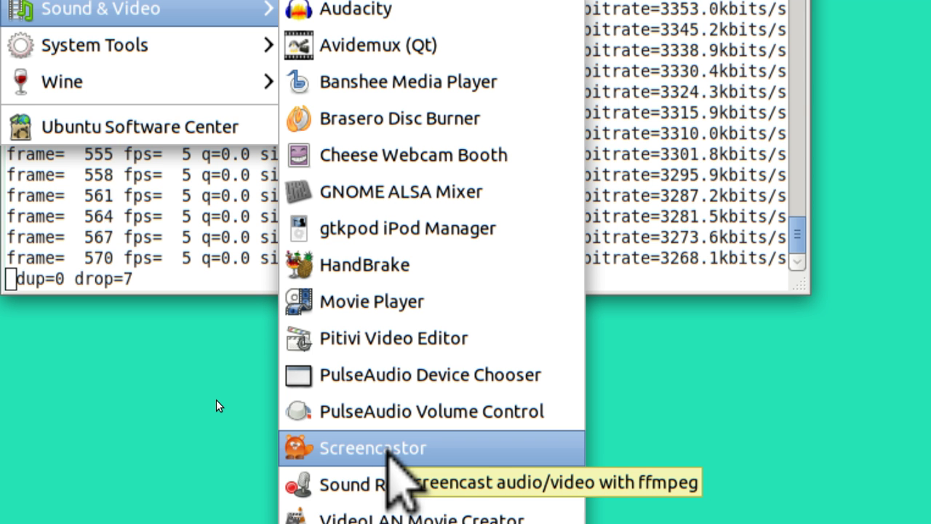
{"action": "right_click", "coordinate": [387, 450]}
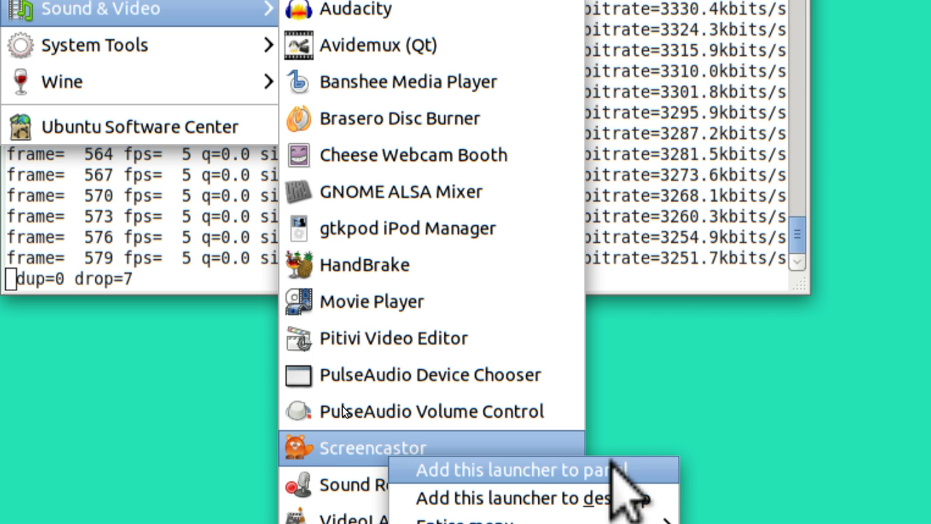
{"action": "key", "text": "Escape"}
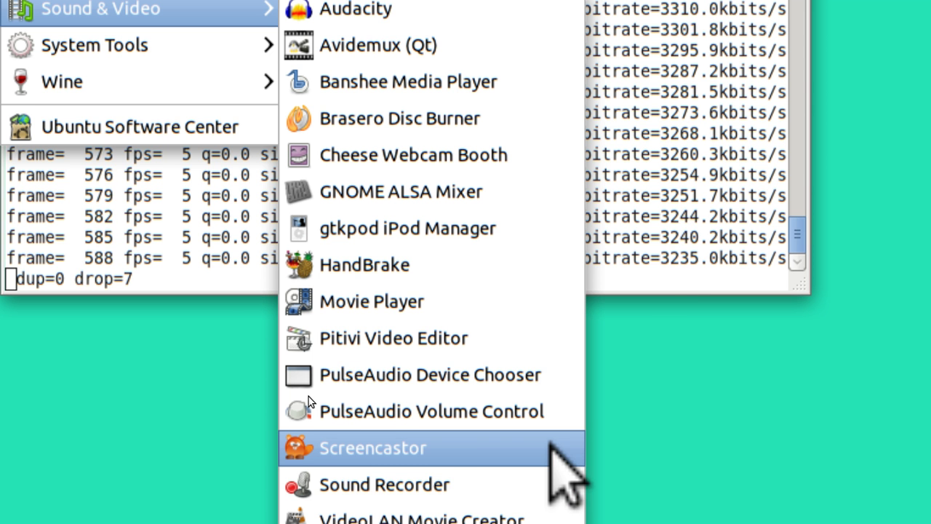
{"action": "right_click", "coordinate": [552, 443]}
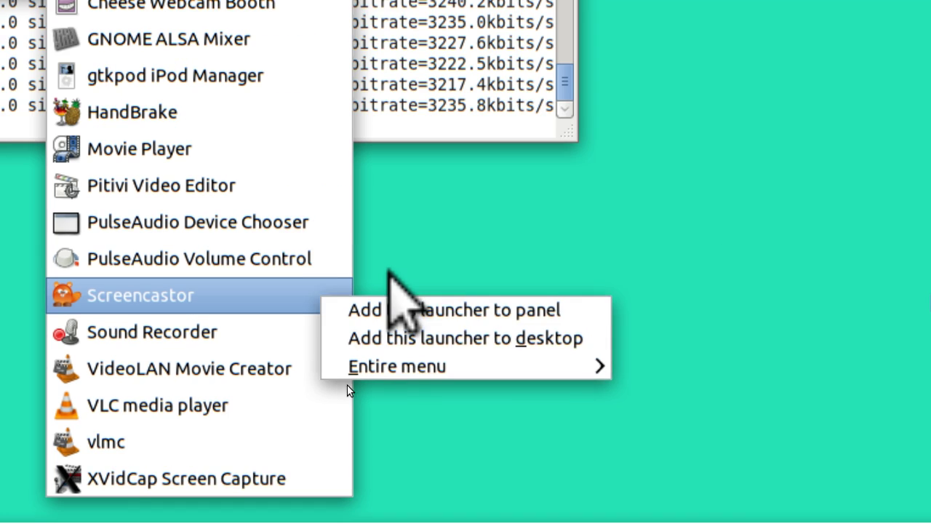
{"action": "key", "text": "Escape"}
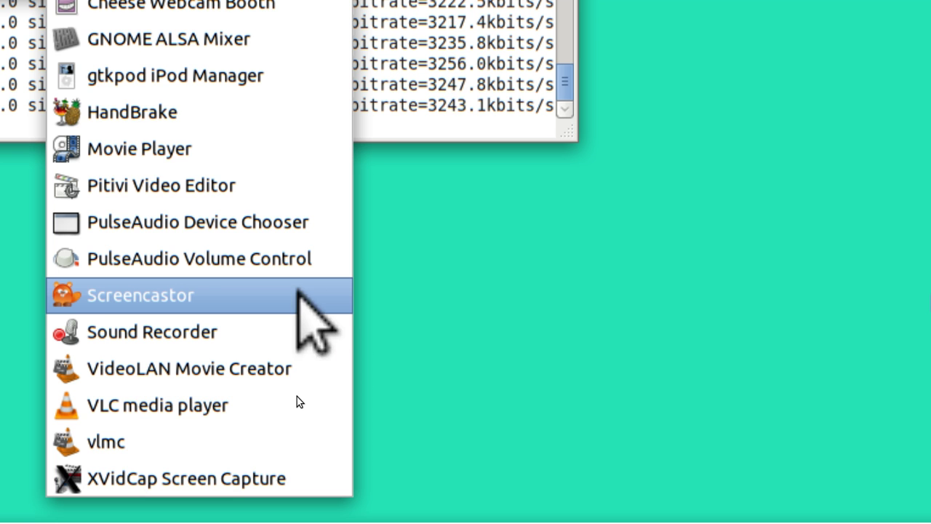
{"action": "left_click_drag", "start_coordinate": [315, 288], "coordinate": [450, 298]}
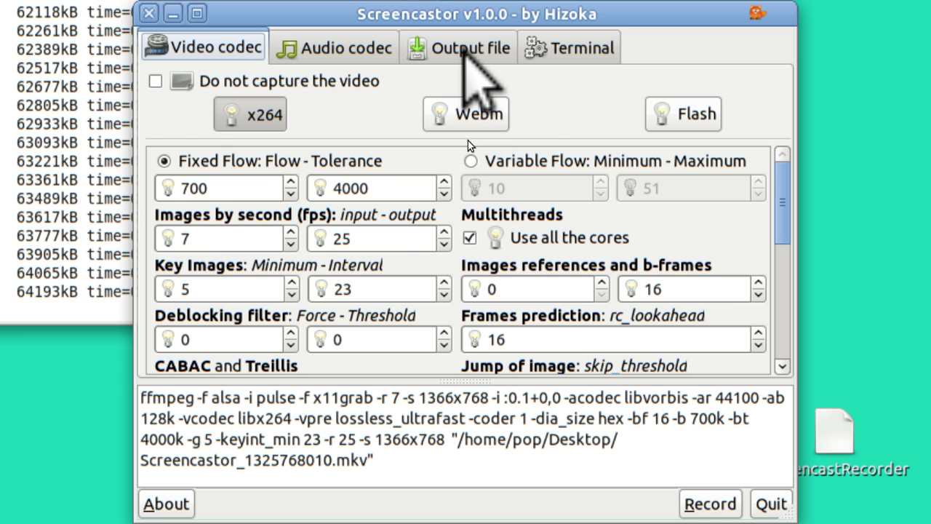
- Select English as the forced language in the output file preferences
{"action": "left_click", "coordinate": [463, 50]}
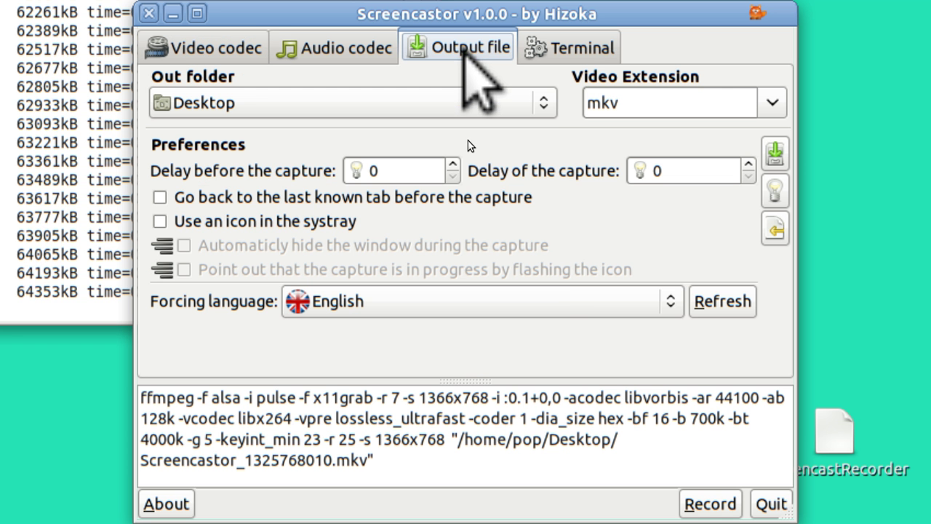
{"action": "left_click", "coordinate": [596, 301]}
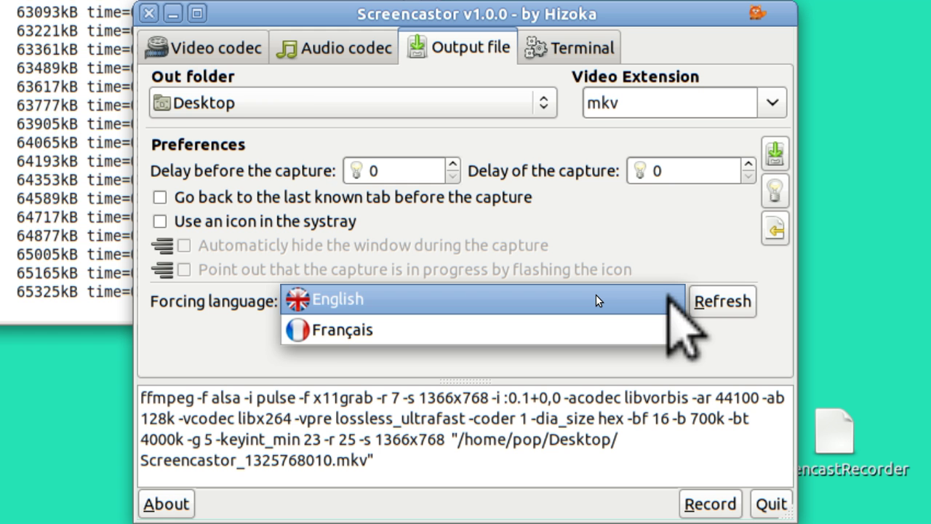
{"action": "left_click", "coordinate": [596, 297]}
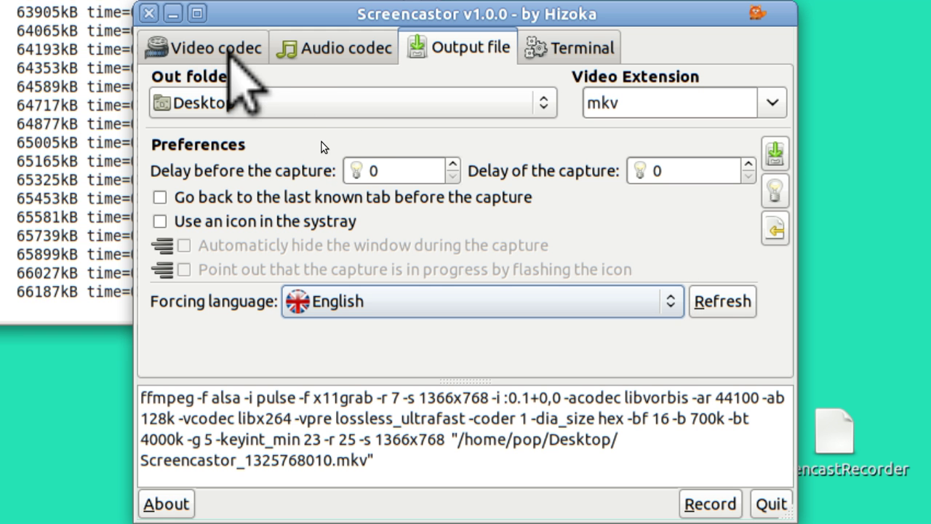
- Try out the options for not capturing the video and not capturing the audio, switching both back off
{"action": "left_click", "coordinate": [231, 53]}
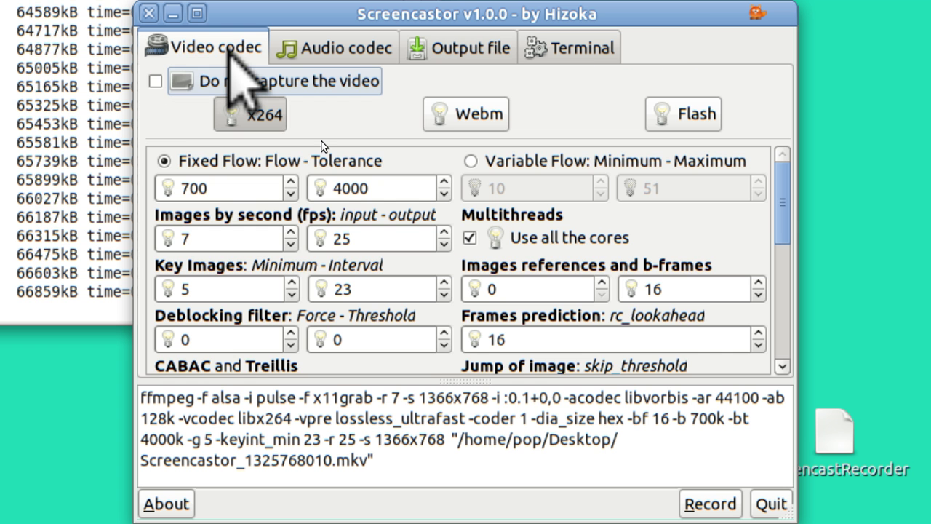
{"action": "left_click", "coordinate": [155, 82]}
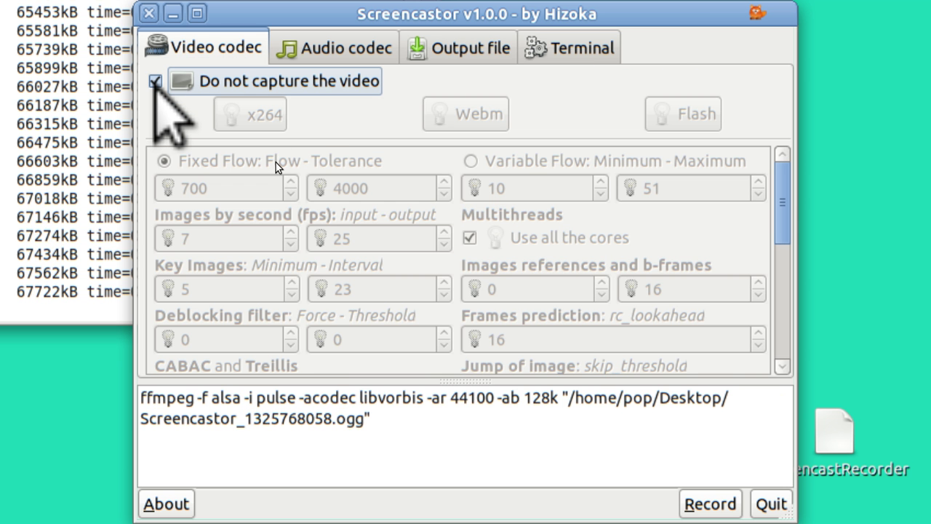
{"action": "left_click", "coordinate": [155, 81]}
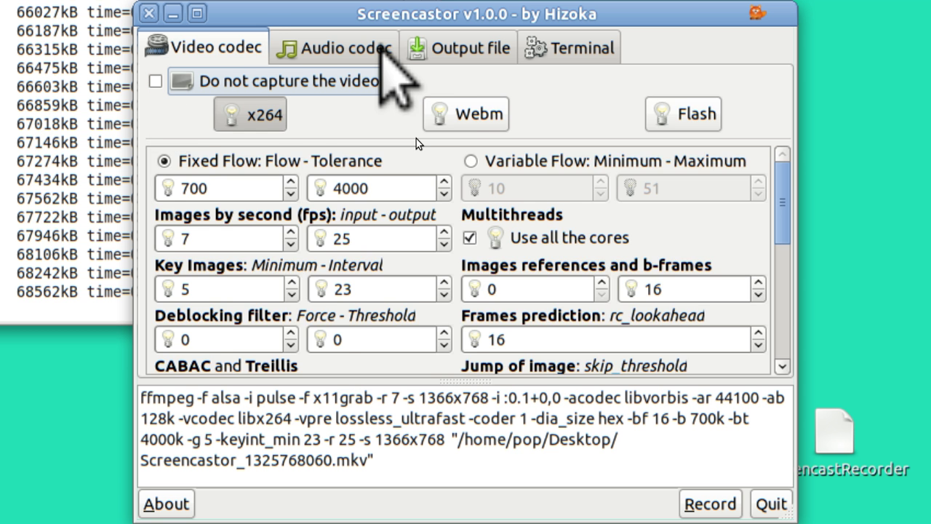
{"action": "left_click", "coordinate": [384, 51]}
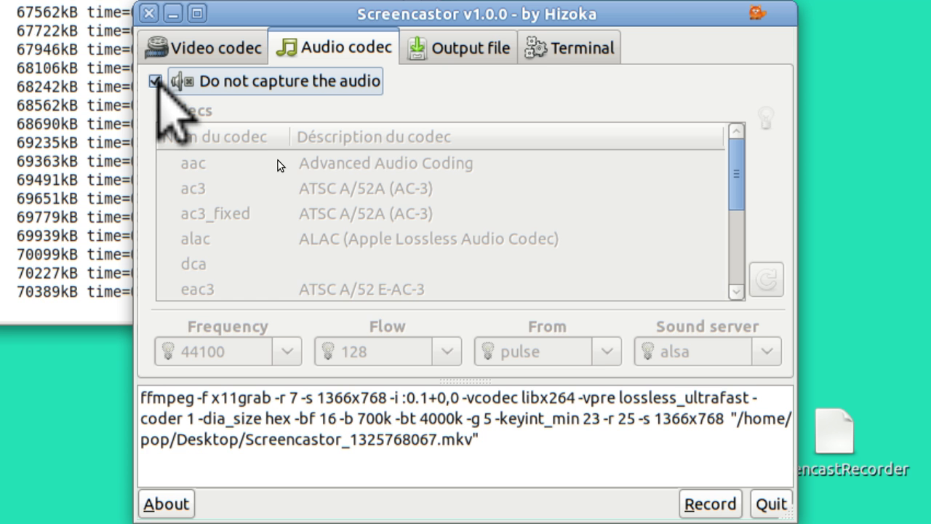
{"action": "left_click", "coordinate": [154, 81]}
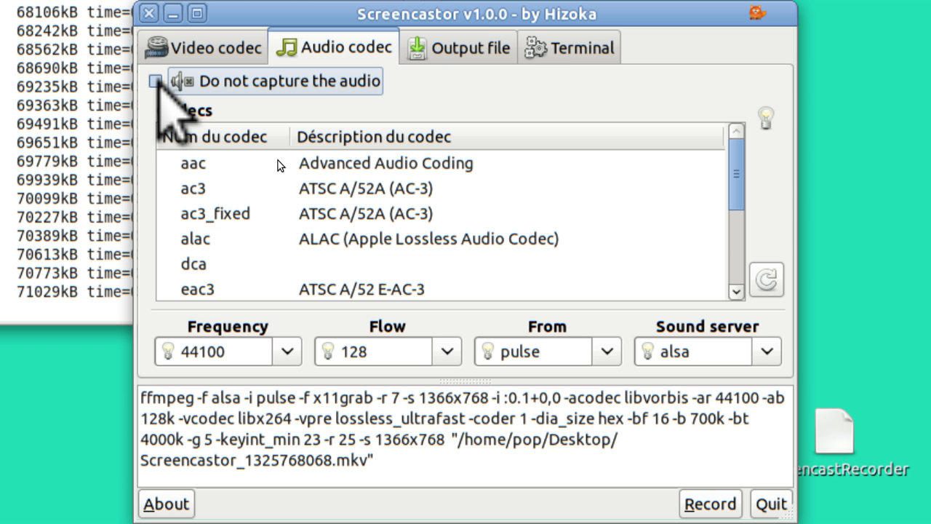
- Review the choices for the output folder and the video extension in the output file settings
{"action": "left_click", "coordinate": [480, 42]}
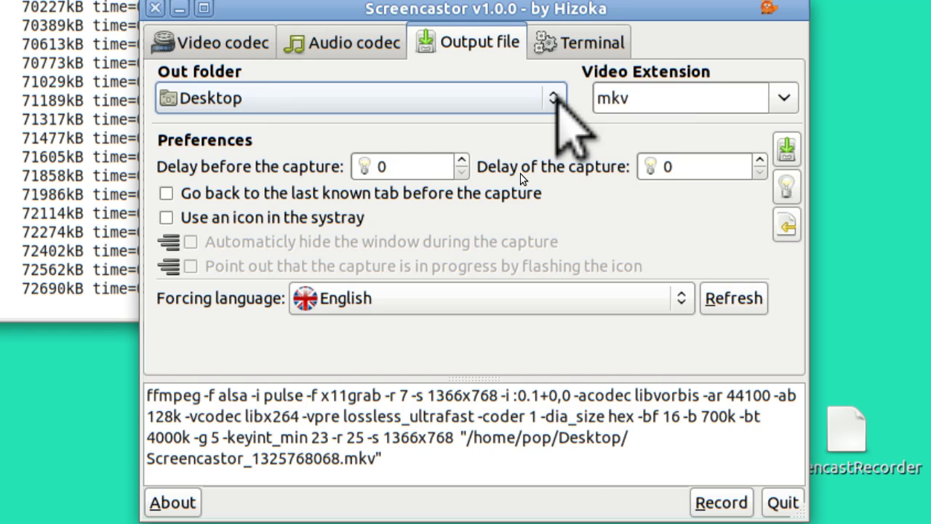
{"action": "left_click", "coordinate": [544, 104]}
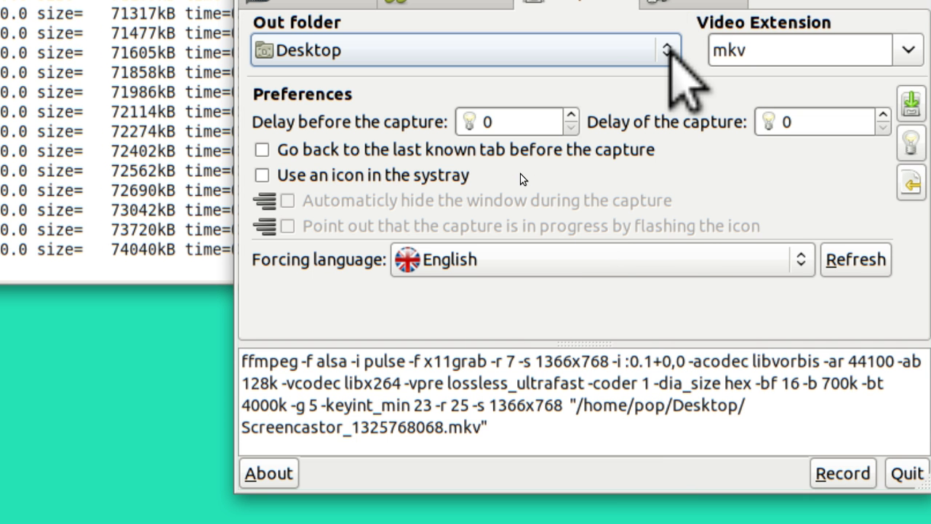
{"action": "left_click", "coordinate": [670, 50]}
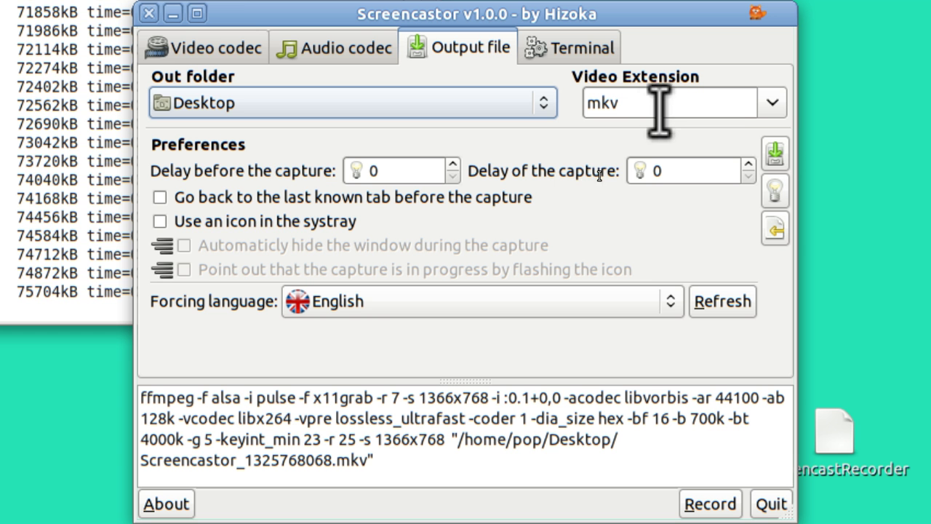
{"action": "left_click", "coordinate": [771, 103]}
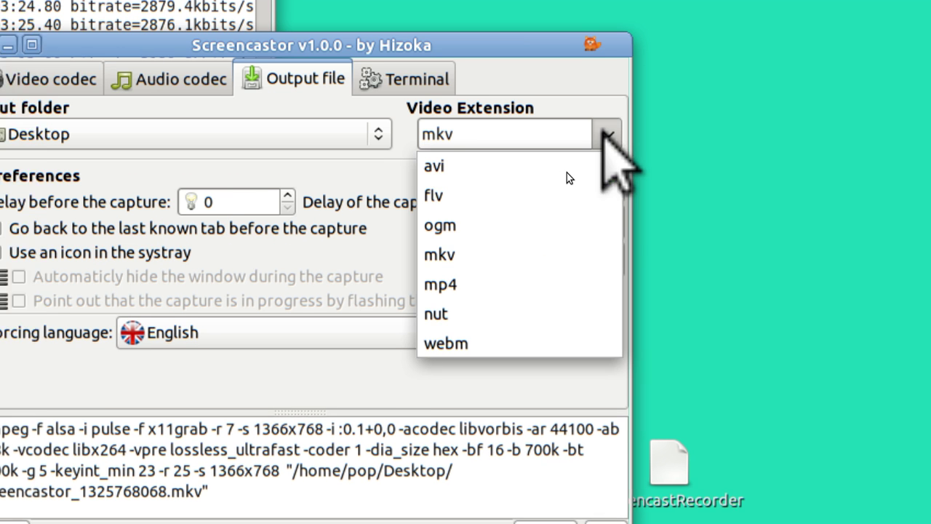
{"action": "left_click", "coordinate": [409, 143]}
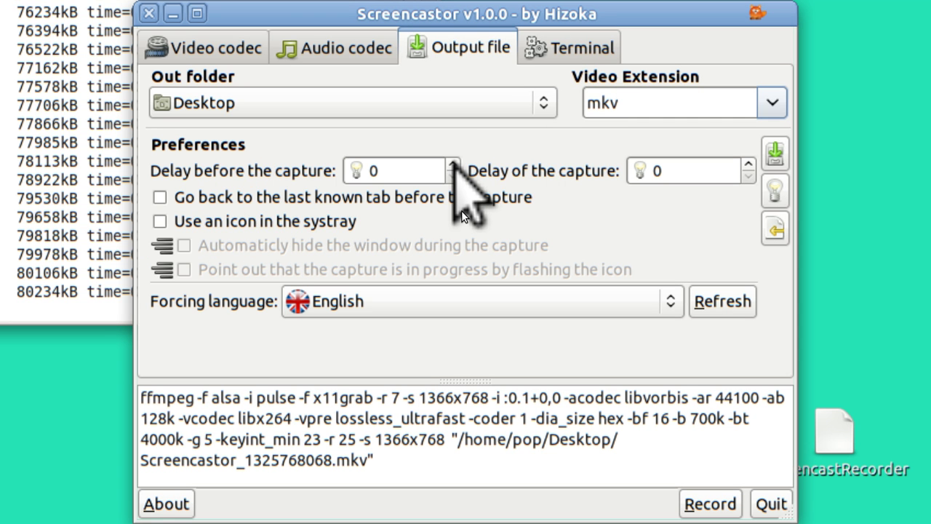
- Set the delay before the capture to 3
{"action": "left_click", "coordinate": [452, 164]}
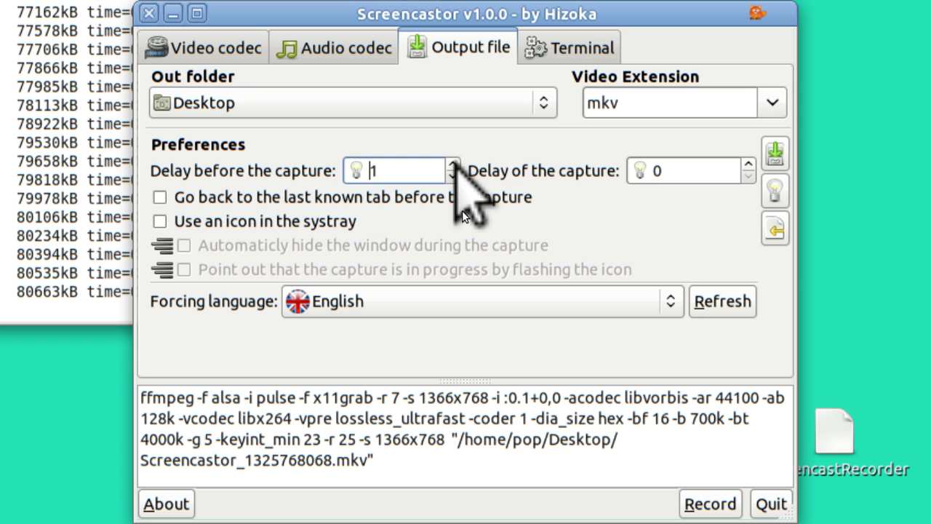
{"action": "left_click", "coordinate": [453, 165]}
{"action": "left_click", "coordinate": [453, 165]}
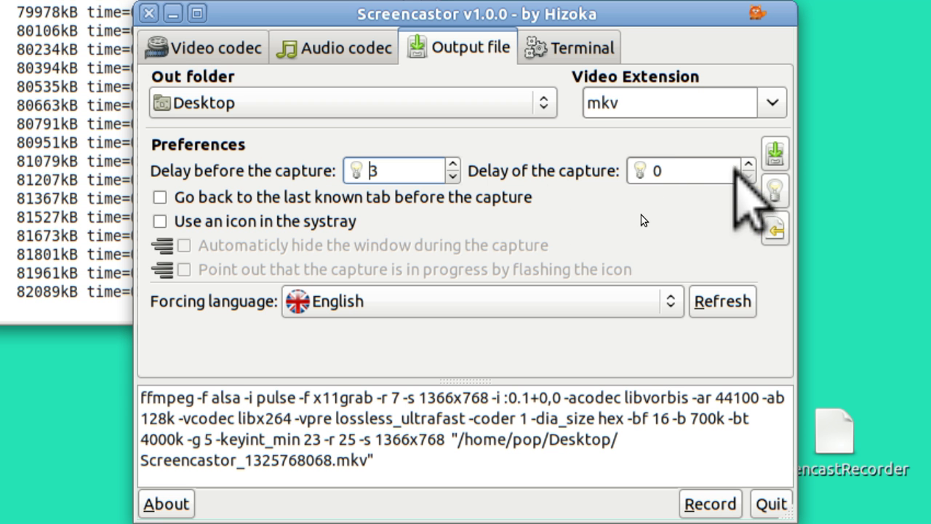
- Set the delay of the capture to 5 and save all the options
{"action": "left_click", "coordinate": [748, 166]}
{"action": "left_click", "coordinate": [747, 166]}
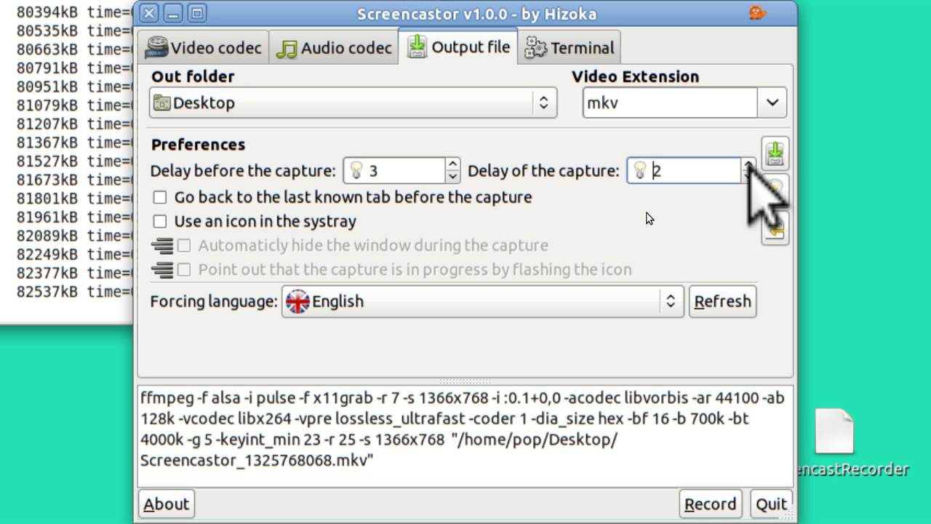
{"action": "left_click", "coordinate": [748, 166]}
{"action": "left_click", "coordinate": [748, 166]}
{"action": "left_click", "coordinate": [748, 166]}
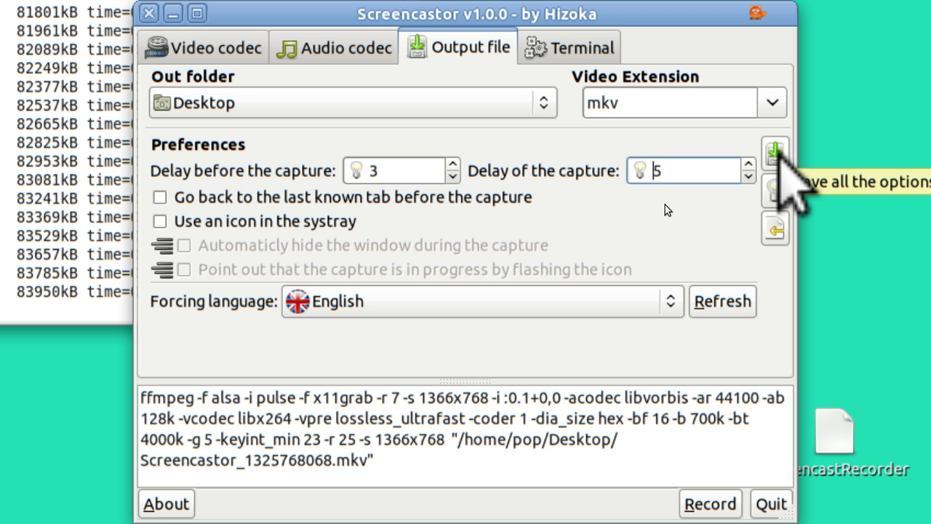
{"action": "left_click", "coordinate": [775, 151]}
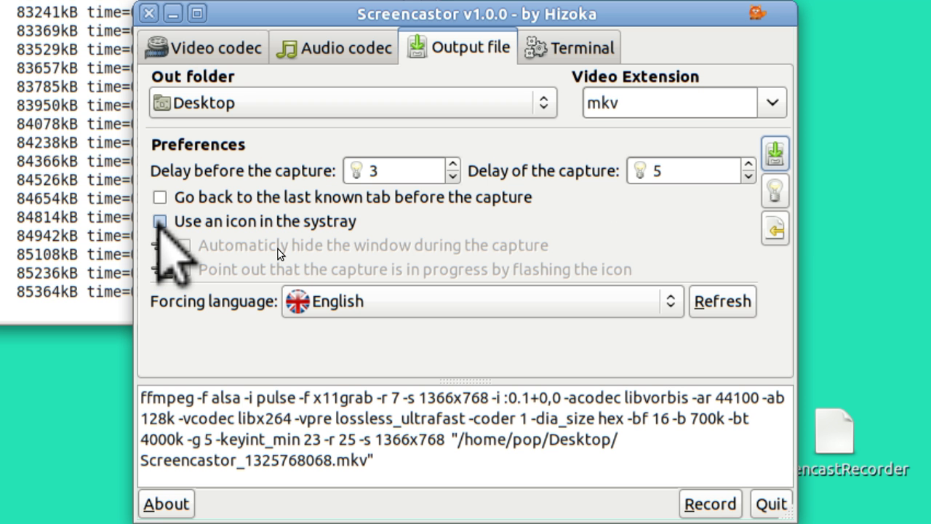
- Enable the systray icon and have it flash while the capture is in progress
{"action": "left_click", "coordinate": [159, 221]}
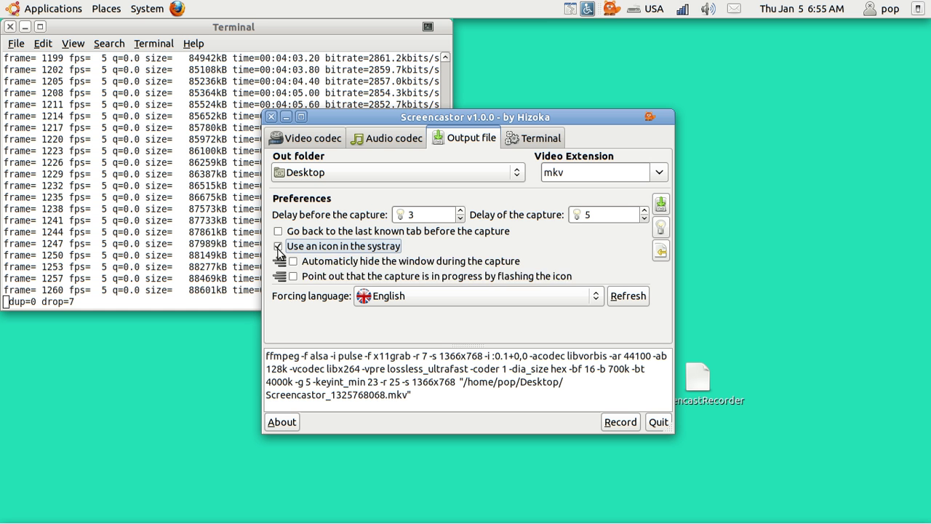
{"action": "left_click", "coordinate": [277, 248]}
{"action": "left_click", "coordinate": [277, 249]}
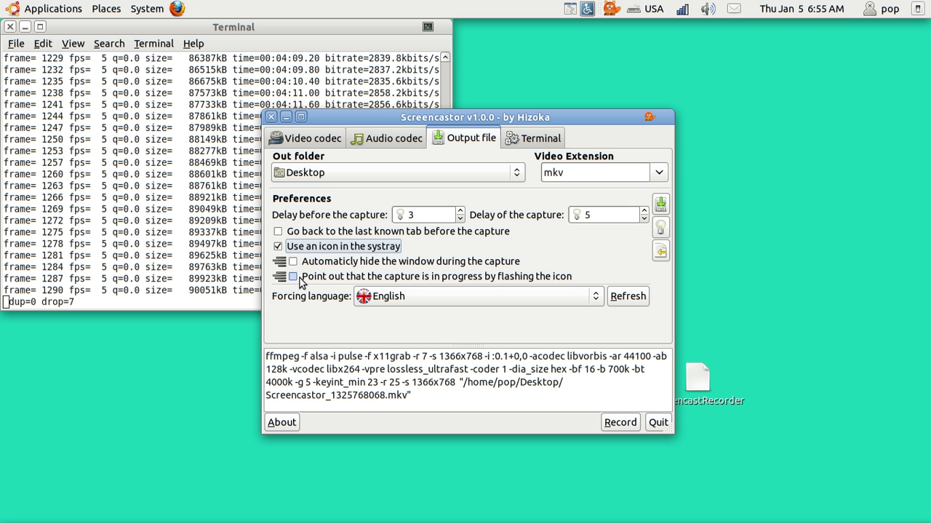
{"action": "left_click", "coordinate": [292, 277]}
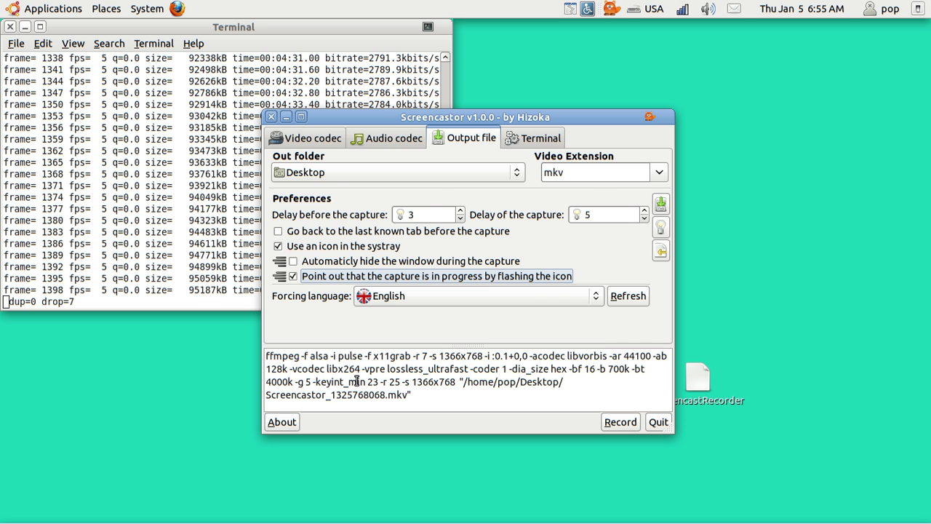
- Try the Webm and Flash video codec presets, and select the x264 preset for the capture
{"action": "left_click", "coordinate": [314, 140]}
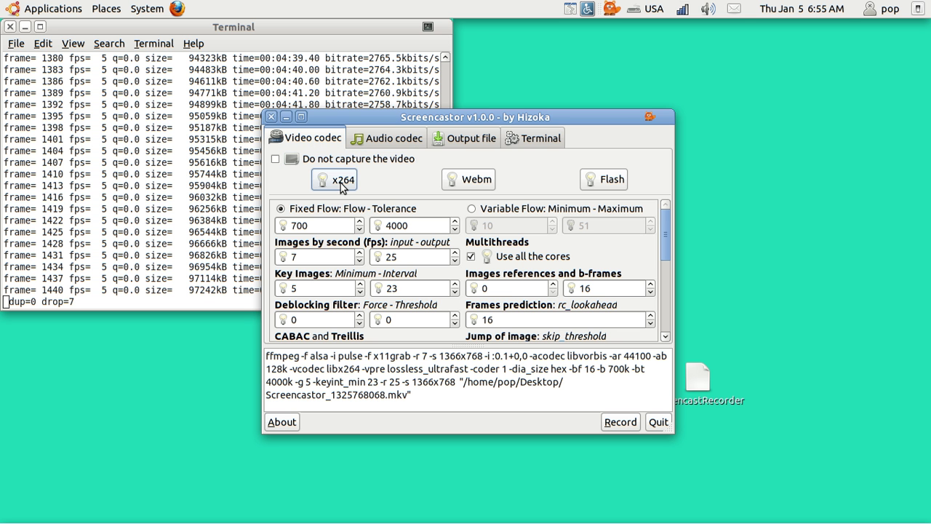
{"action": "left_click", "coordinate": [485, 186]}
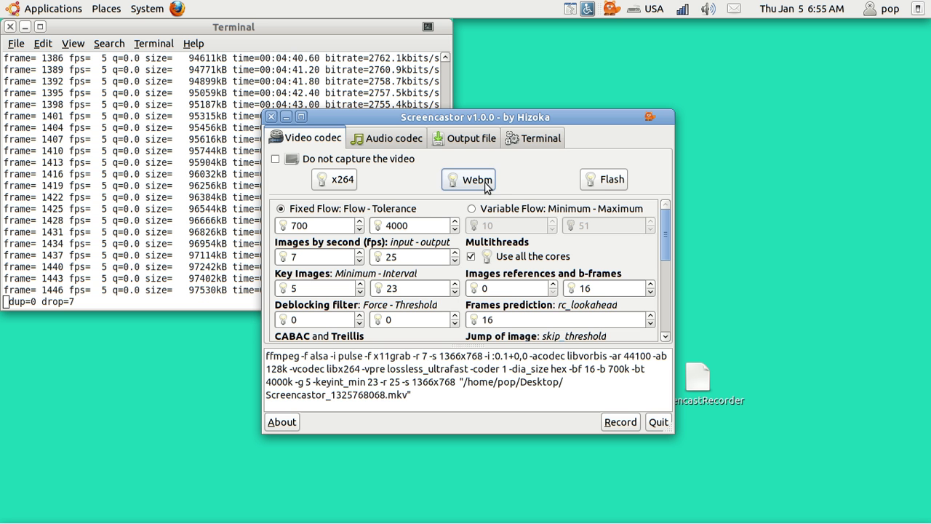
{"action": "left_click", "coordinate": [599, 184]}
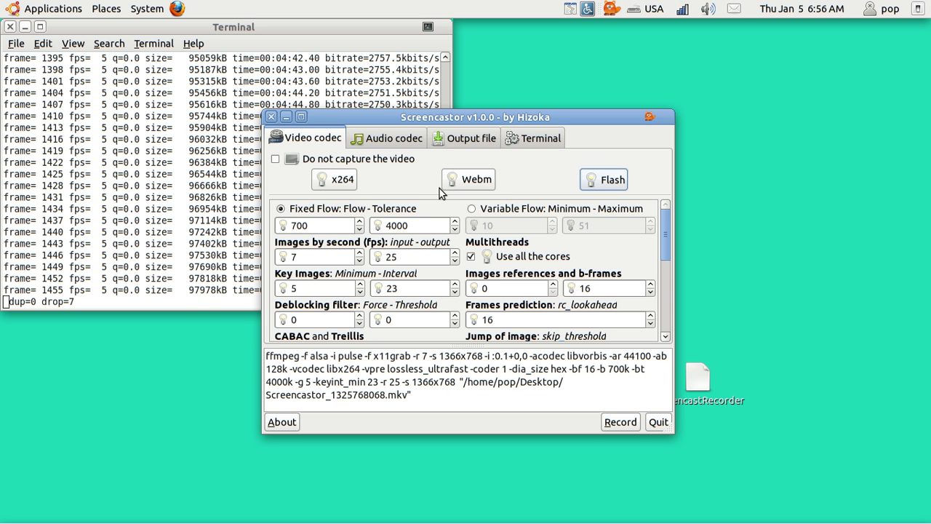
{"action": "left_click", "coordinate": [339, 184]}
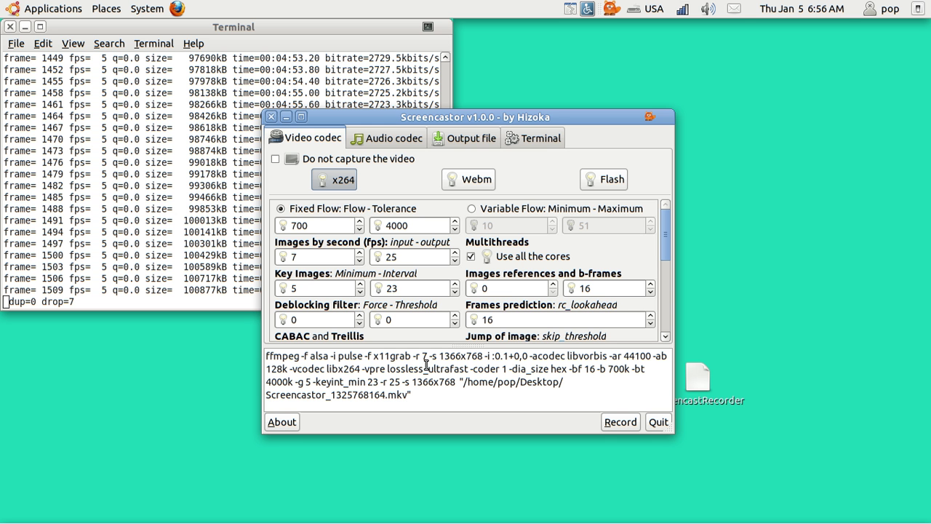
- Set the input images per second of the x264 capture to 10
{"action": "left_click", "coordinate": [360, 255]}
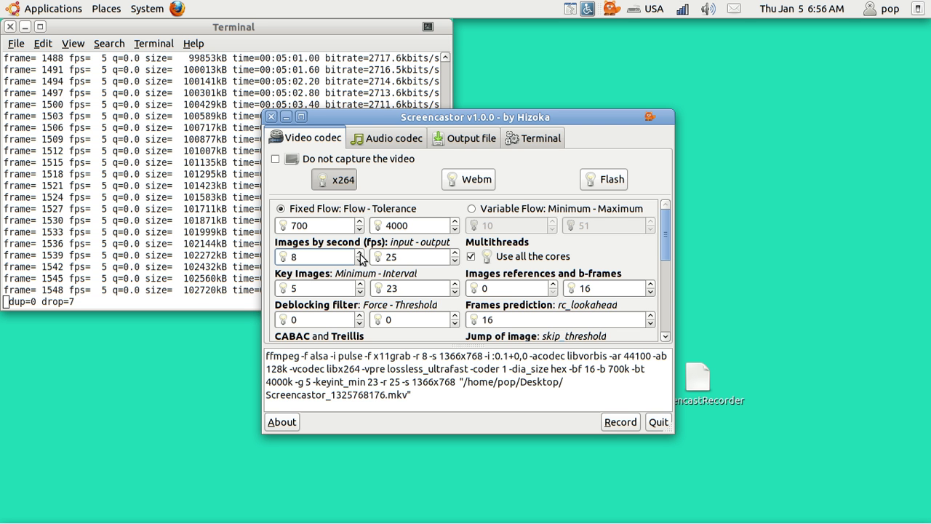
{"action": "left_click", "coordinate": [360, 254]}
{"action": "left_click", "coordinate": [360, 255]}
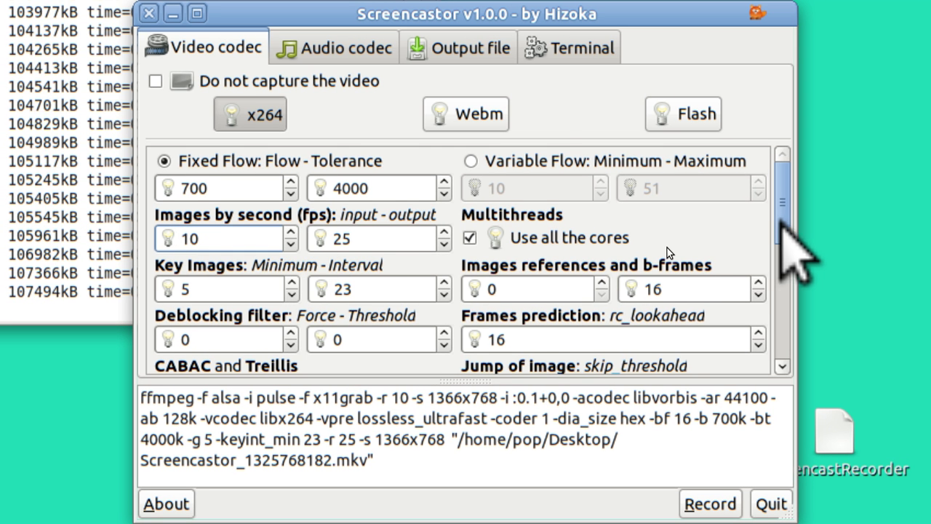
- Look through the x264 settings, try the Variable Flow mode and return to Fixed Flow
{"action": "scroll", "coordinate": [667, 252], "scroll_direction": "down", "scroll_amount": 3}
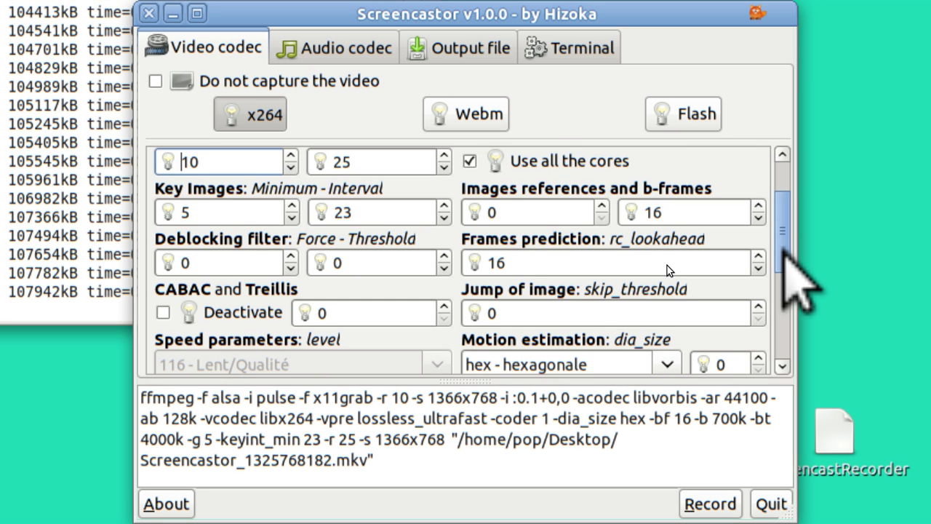
{"action": "scroll", "coordinate": [670, 294], "scroll_direction": "down", "scroll_amount": 3}
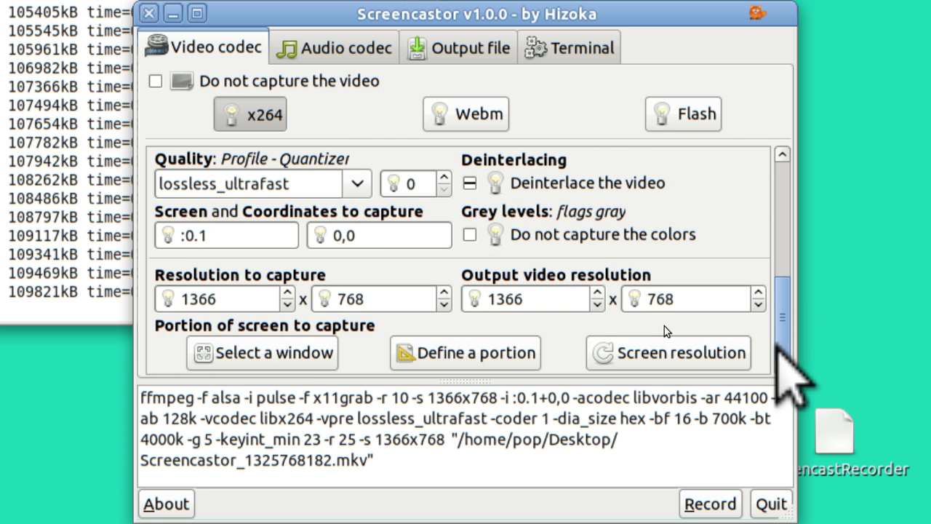
{"action": "scroll", "coordinate": [664, 326], "scroll_direction": "up", "scroll_amount": 5}
{"action": "scroll", "coordinate": [666, 266], "scroll_direction": "up", "scroll_amount": 2}
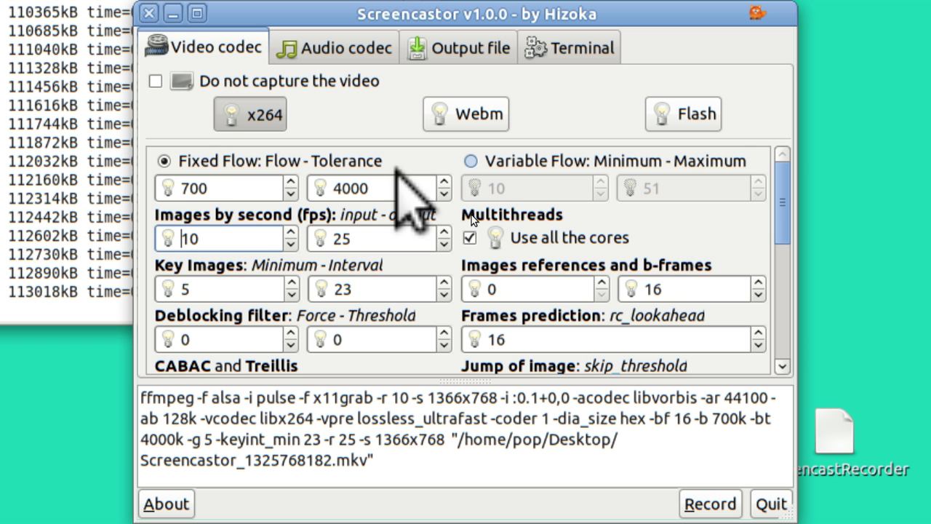
{"action": "left_click", "coordinate": [471, 162]}
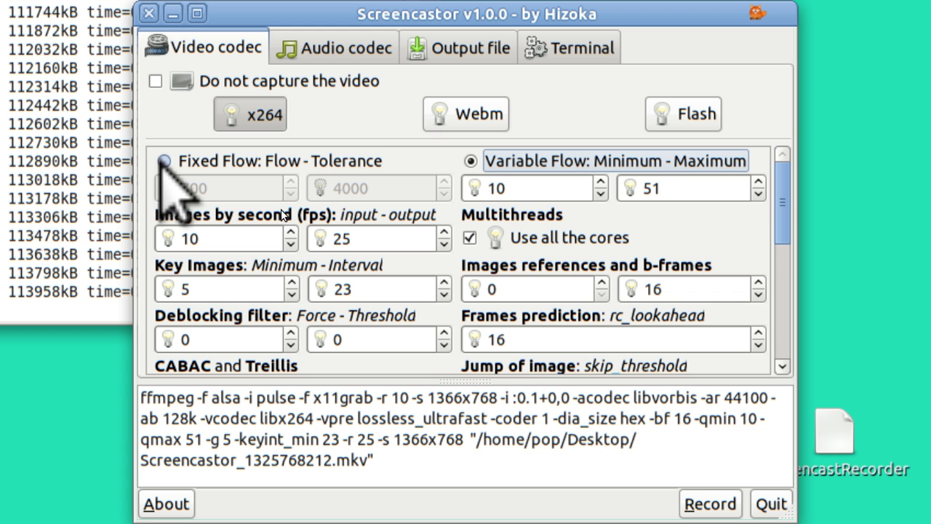
{"action": "left_click", "coordinate": [163, 161]}
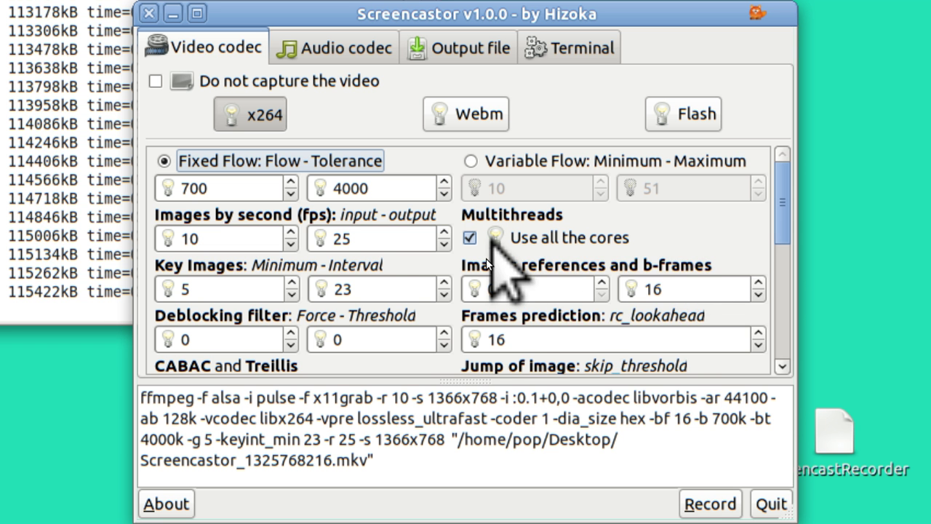
- Try selecting the Screencastor window and the Terminal window as the area to capture
{"action": "mouse_move", "coordinate": [493, 238]}
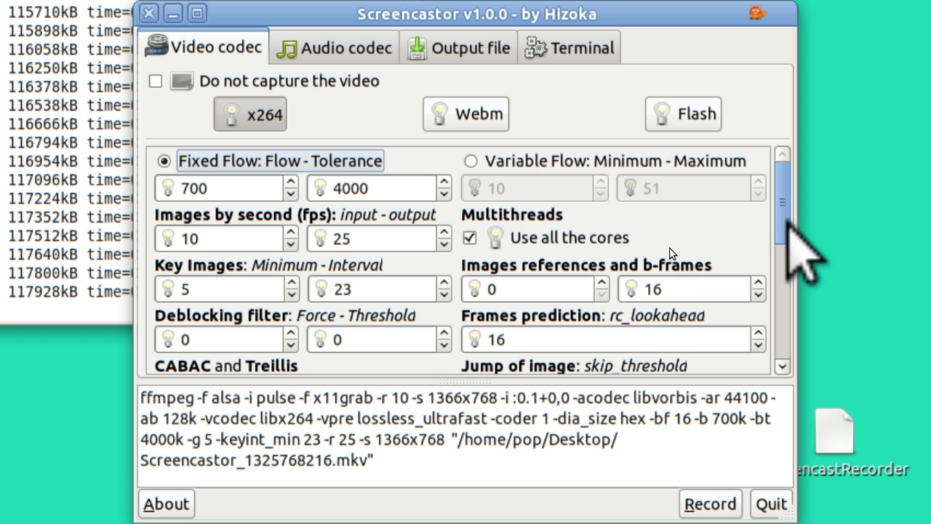
{"action": "scroll", "coordinate": [669, 253], "scroll_direction": "down", "scroll_amount": 5}
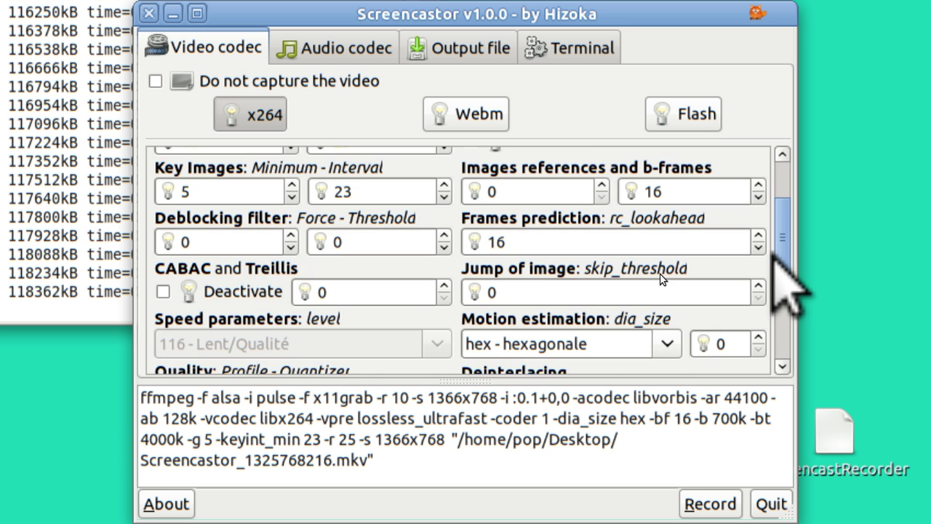
{"action": "scroll", "coordinate": [652, 311], "scroll_direction": "down", "scroll_amount": 2}
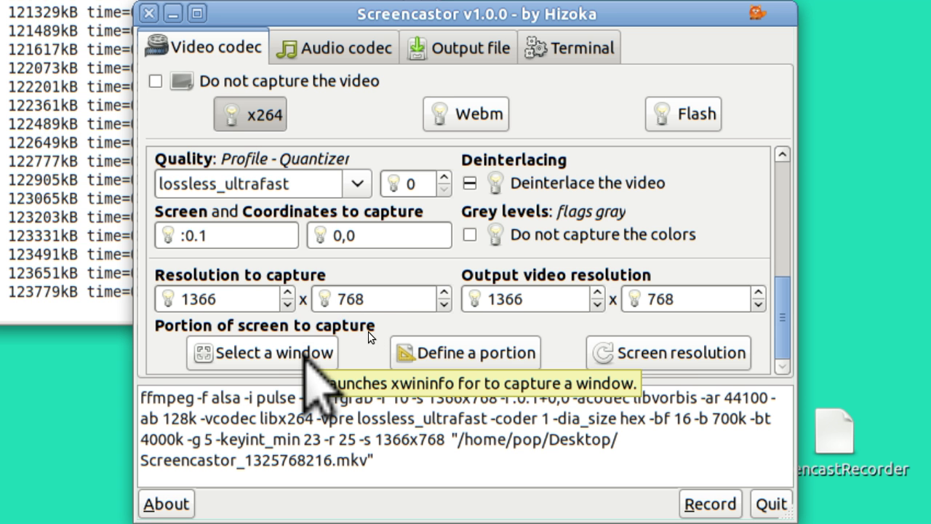
{"action": "left_click", "coordinate": [305, 359]}
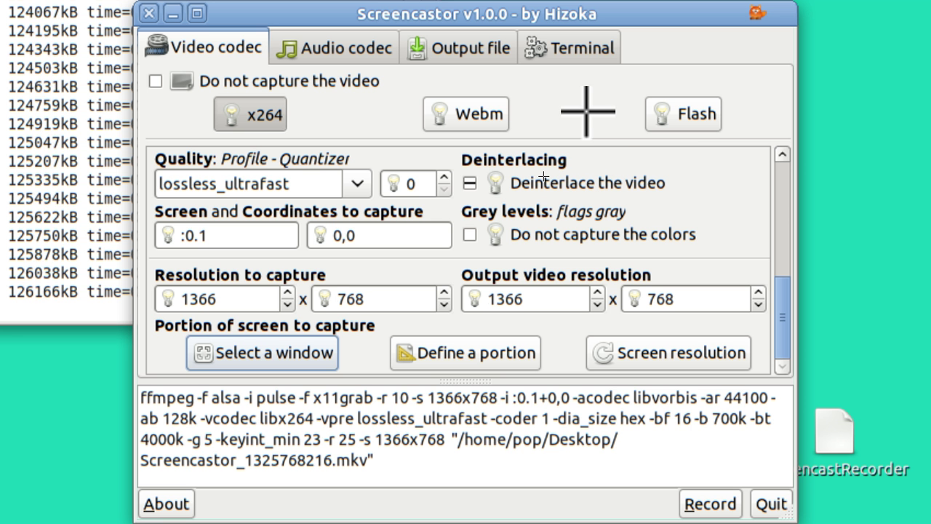
{"action": "left_click", "coordinate": [586, 111]}
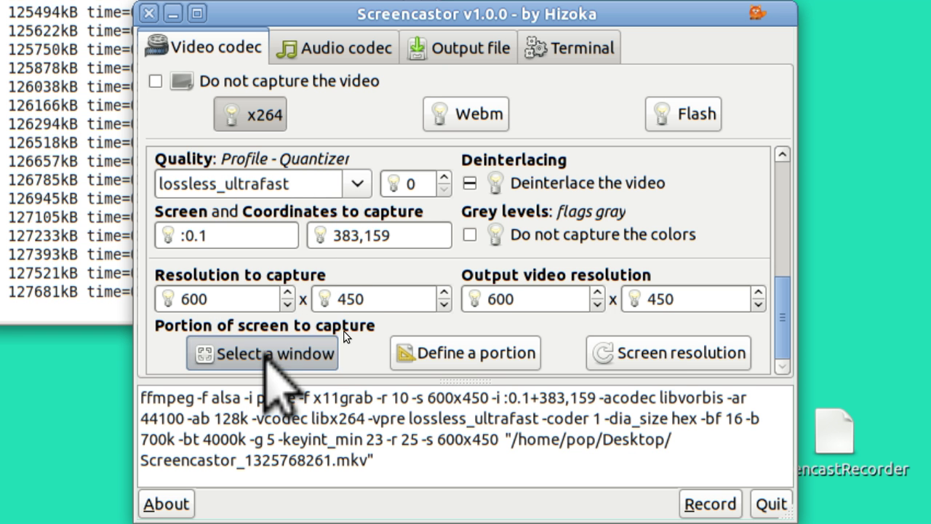
{"action": "left_click", "coordinate": [266, 355]}
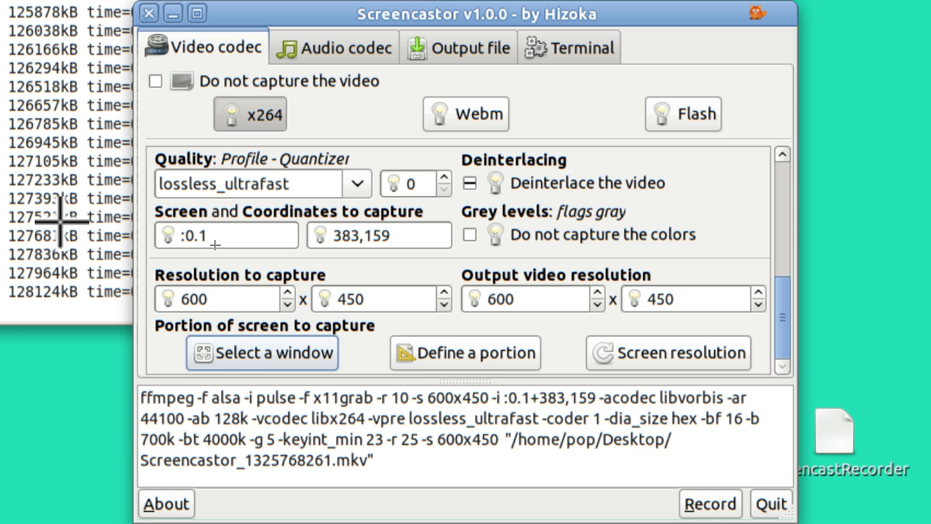
{"action": "left_click", "coordinate": [61, 216]}
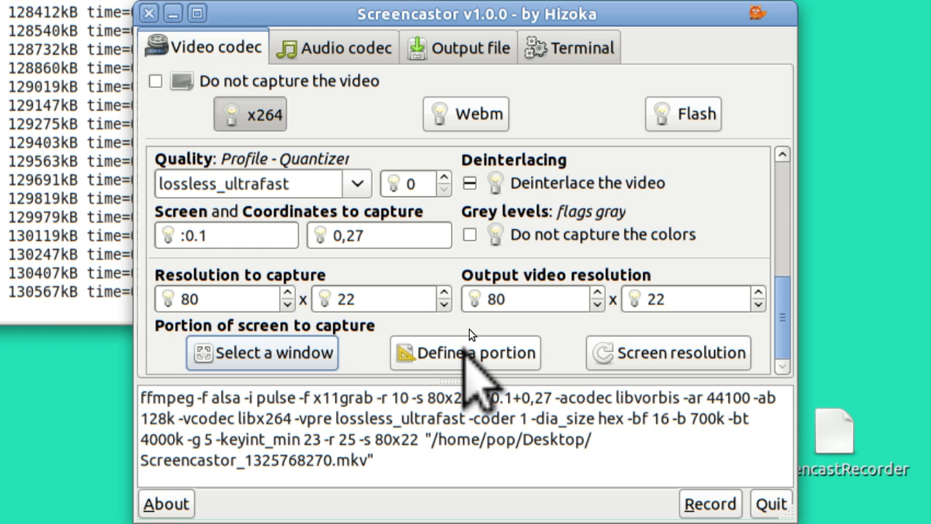
- Define a custom portion of the screen to capture, about 524 x 408 at coordinates 421,180, and apply it
{"action": "left_click", "coordinate": [467, 353]}
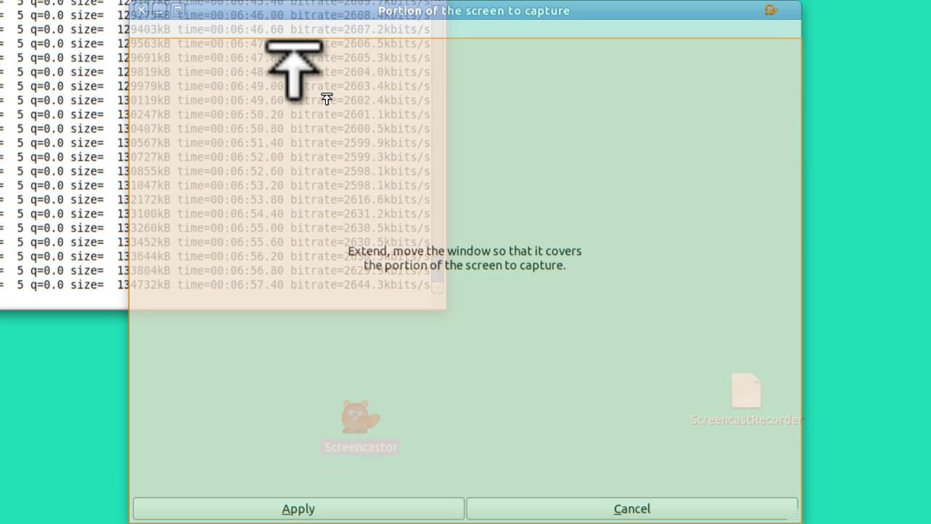
{"action": "left_click_drag", "start_coordinate": [314, 156], "coordinate": [310, 203]}
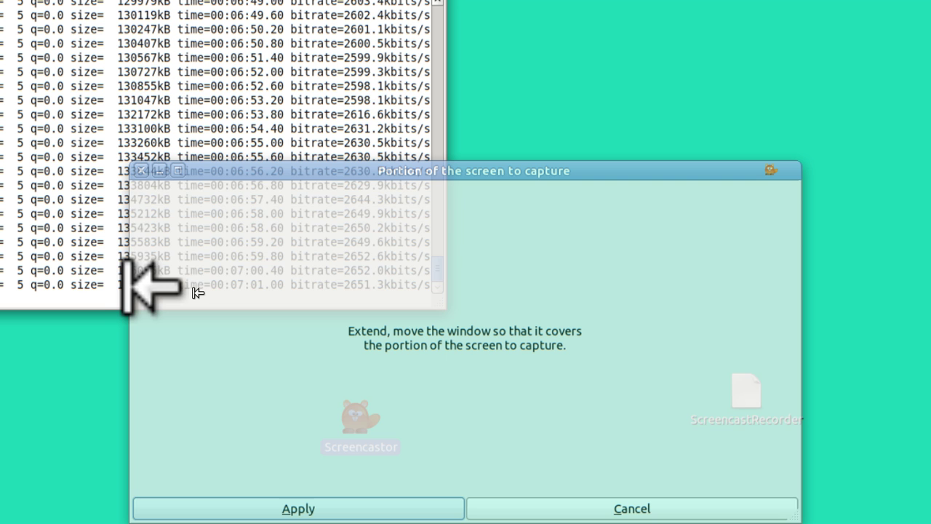
{"action": "left_click_drag", "start_coordinate": [124, 287], "coordinate": [355, 306]}
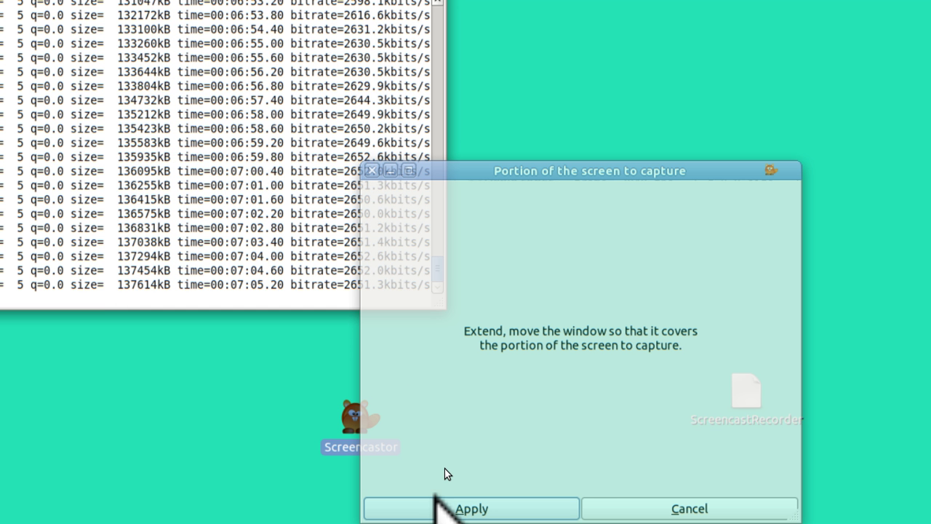
{"action": "left_click", "coordinate": [440, 503]}
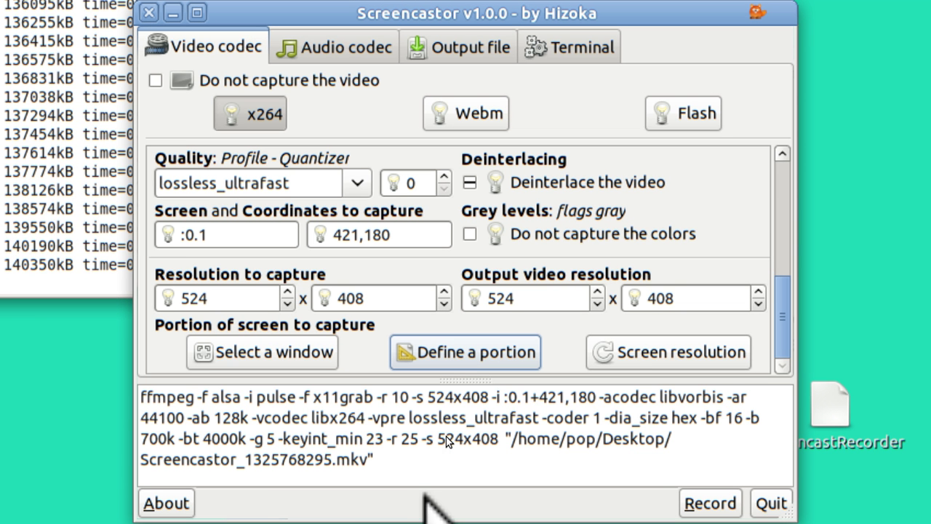
- Pick the desktop as the window to capture at 1366 x 768 and try to start a recording
{"action": "left_click", "coordinate": [329, 352]}
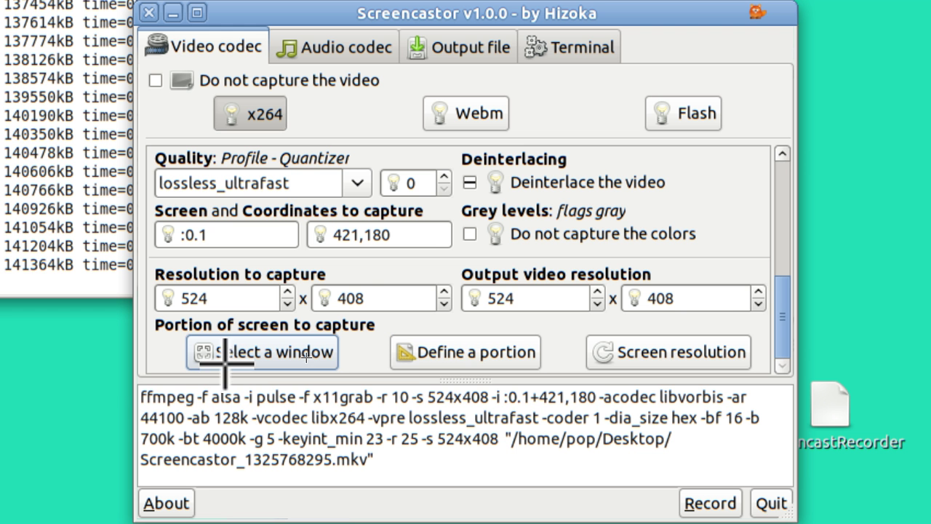
{"action": "left_click", "coordinate": [82, 393]}
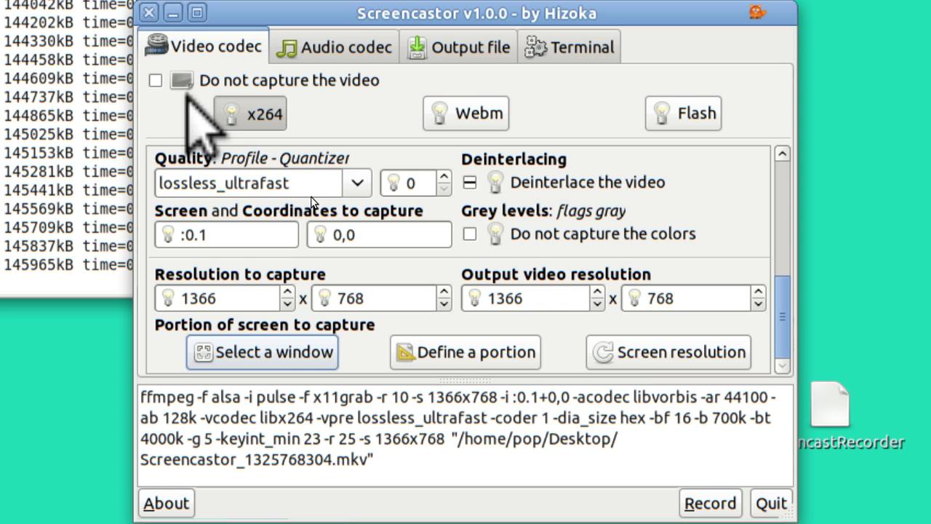
{"action": "left_click", "coordinate": [711, 496]}
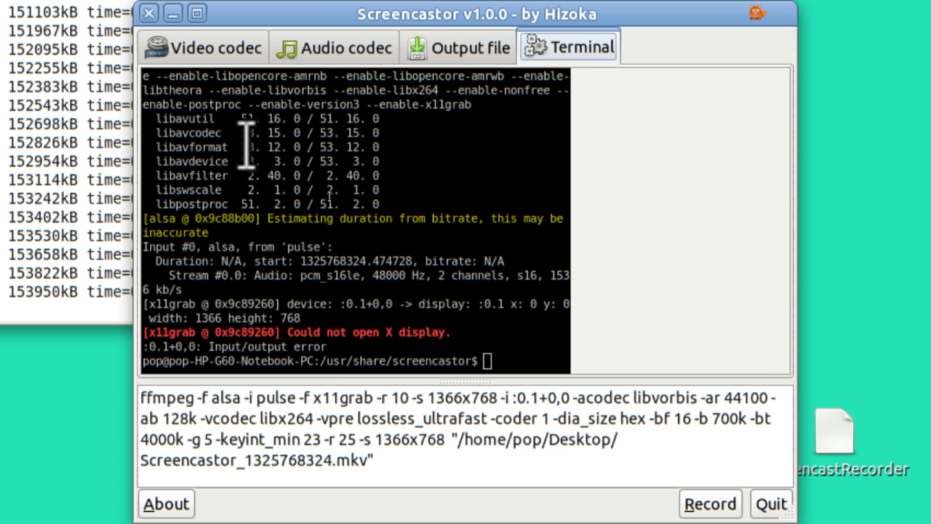
- Turn on the option not to capture the video and start an audio-only recording
{"action": "left_click", "coordinate": [212, 45]}
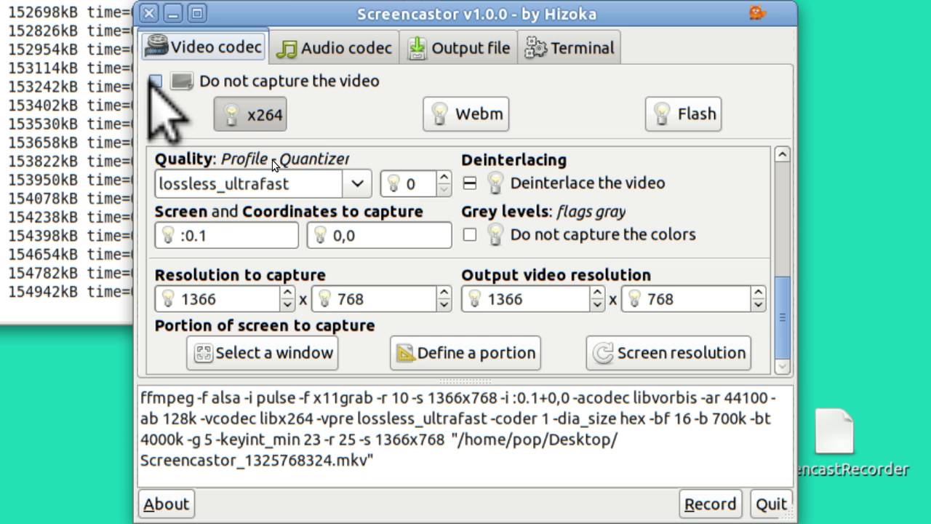
{"action": "left_click", "coordinate": [155, 80]}
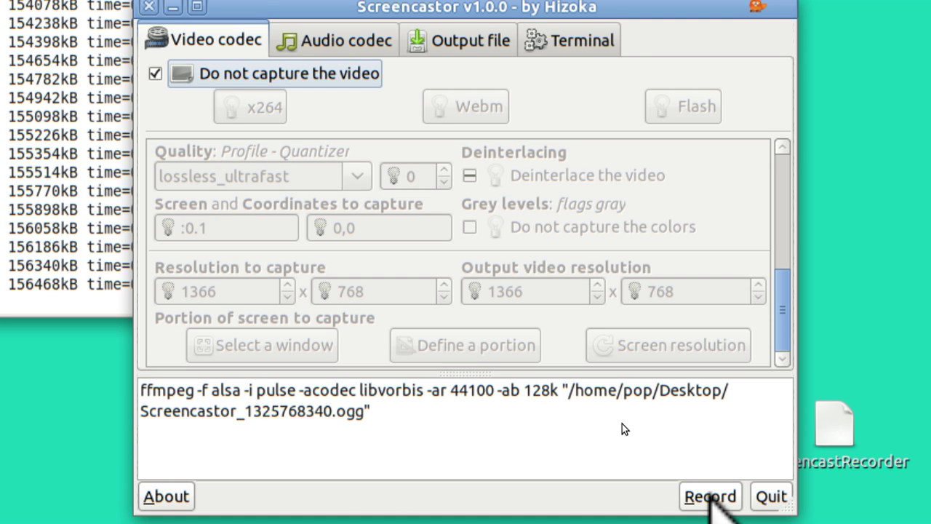
{"action": "left_click", "coordinate": [712, 496]}
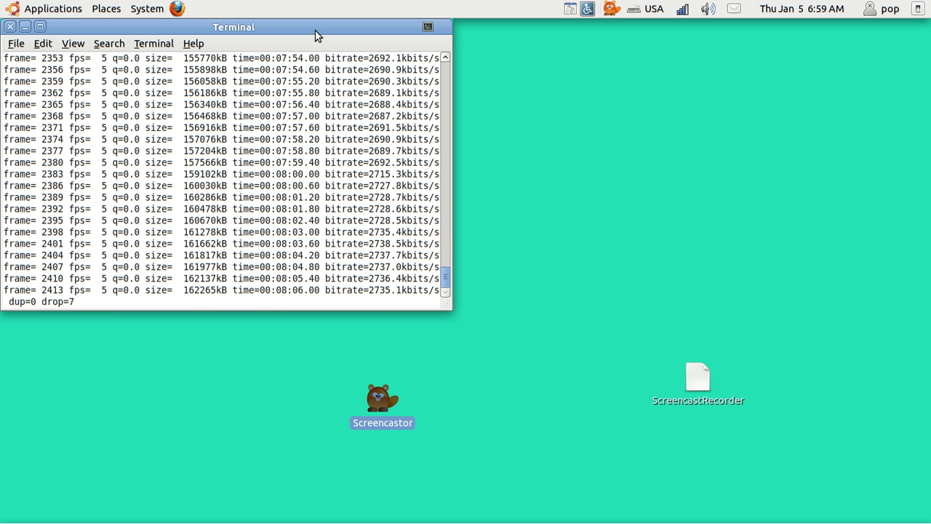
- Move the Terminal window away from the desktop files and stop the audio recording from the systray
{"action": "left_click_drag", "start_coordinate": [317, 32], "coordinate": [544, 71]}
{"action": "mouse_move", "coordinate": [67, 58]}
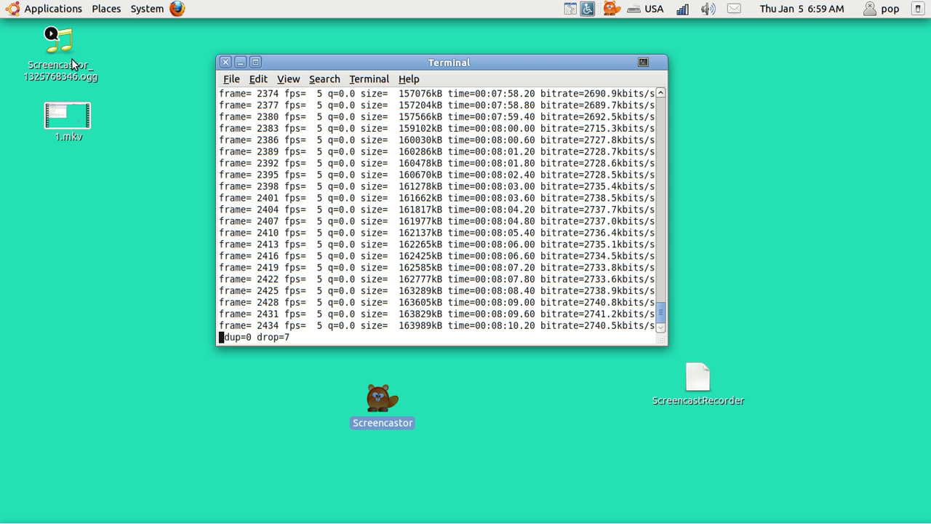
{"action": "left_click", "coordinate": [611, 11]}
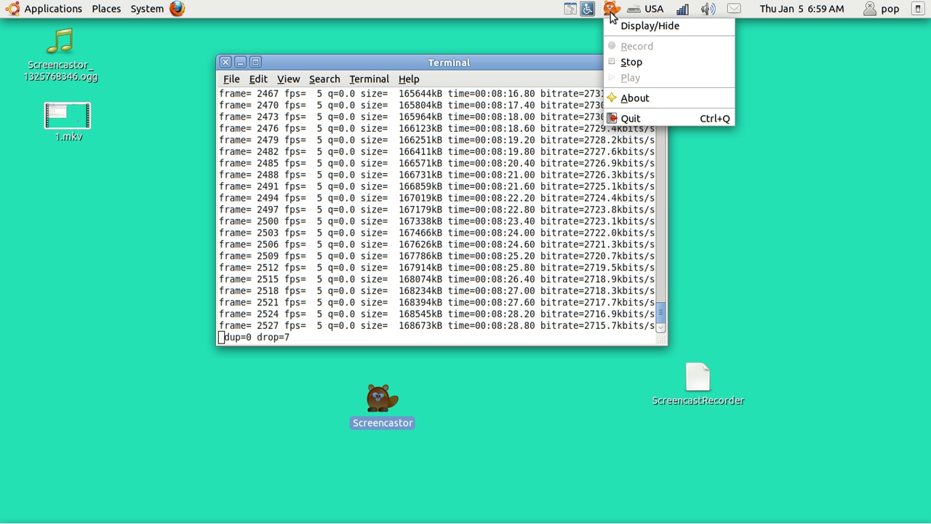
{"action": "left_click", "coordinate": [631, 63]}
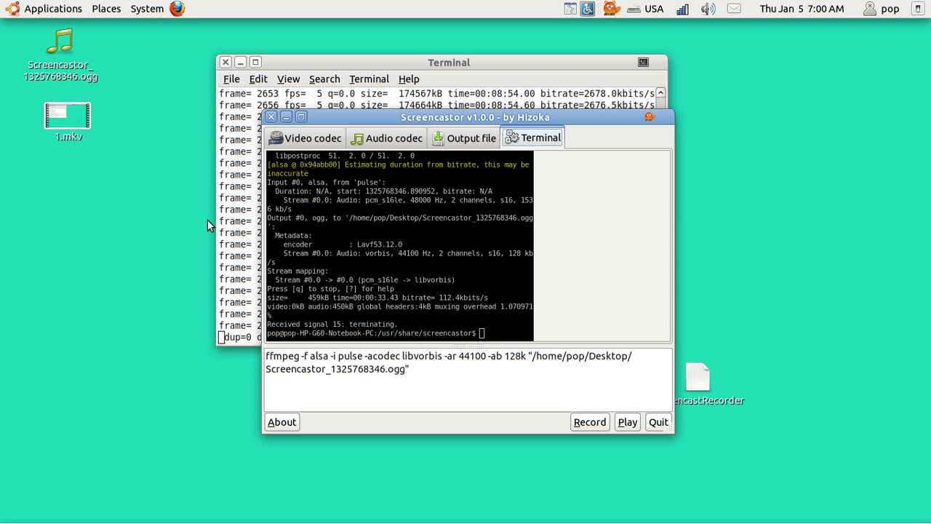
- Show the output file settings
{"action": "left_click", "coordinate": [455, 140]}
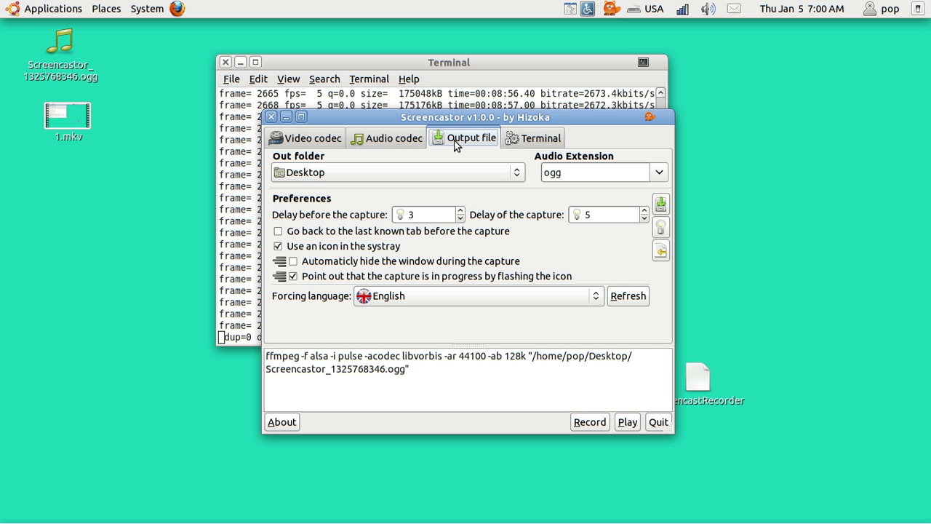